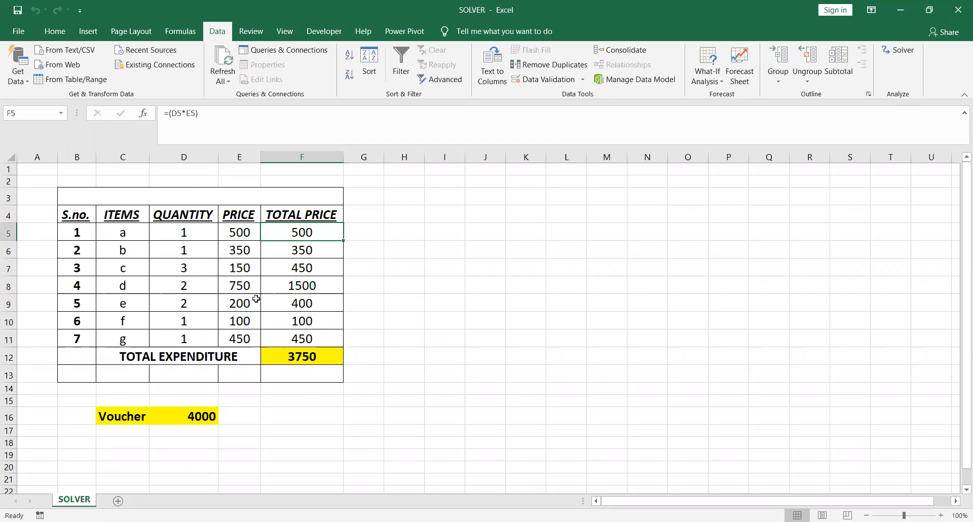
Inspect item a's quantity, price and total price cells and the Total Expenditure formula in F12
left_click(192, 233)
left_click(243, 233)
left_click(285, 233)
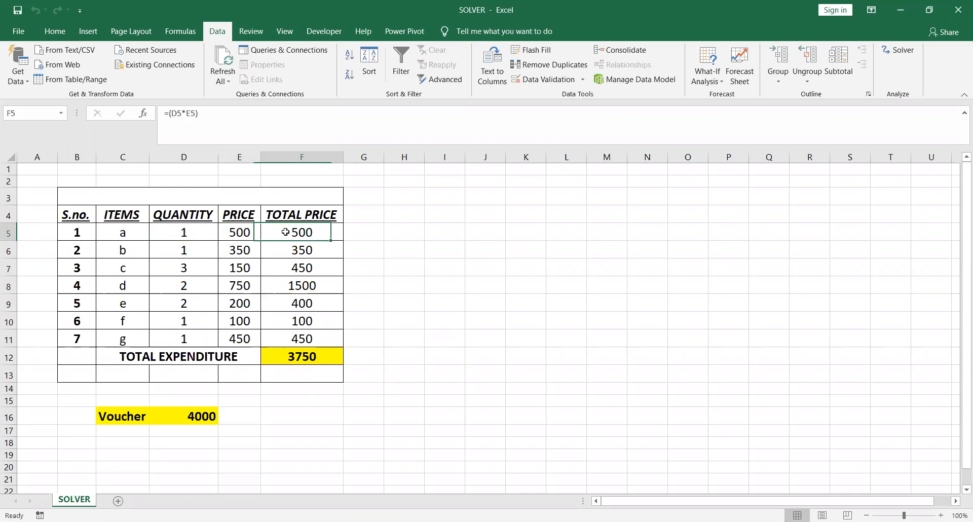
left_click(289, 360)
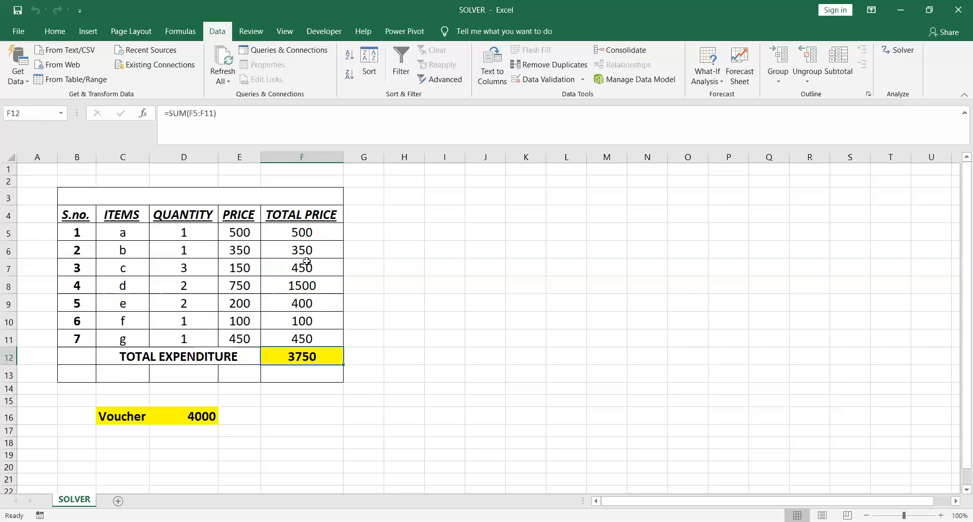
left_click(408, 344)
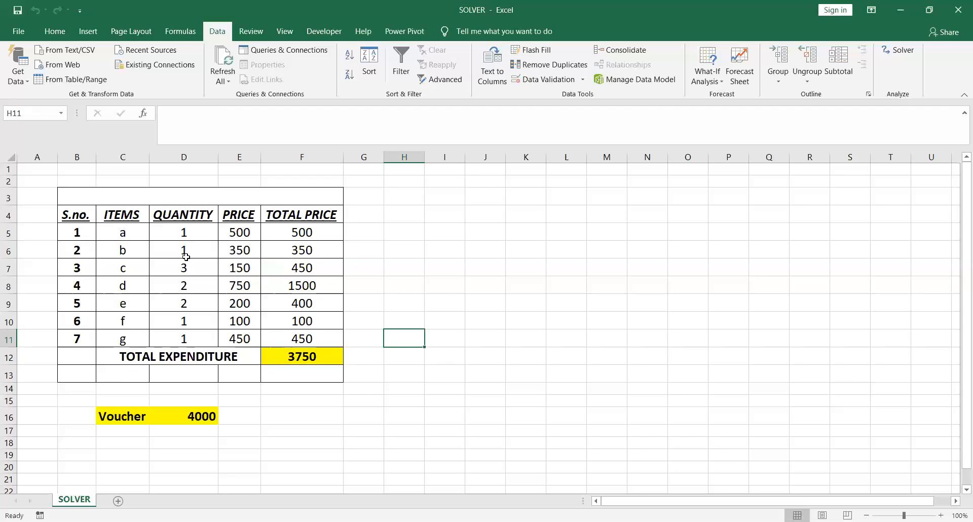
left_click(307, 353)
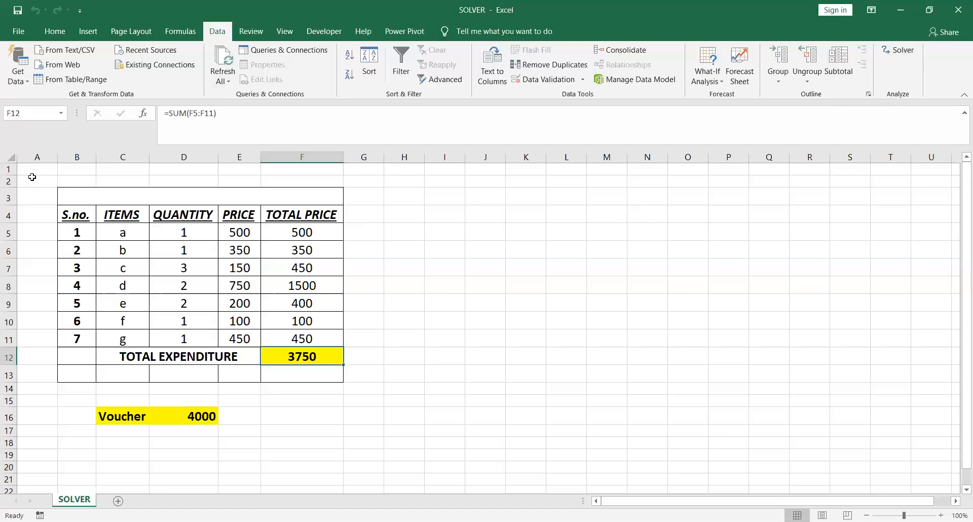
Check the Solver Add-in entry in the Excel add-ins options, then close the options
left_click(21, 37)
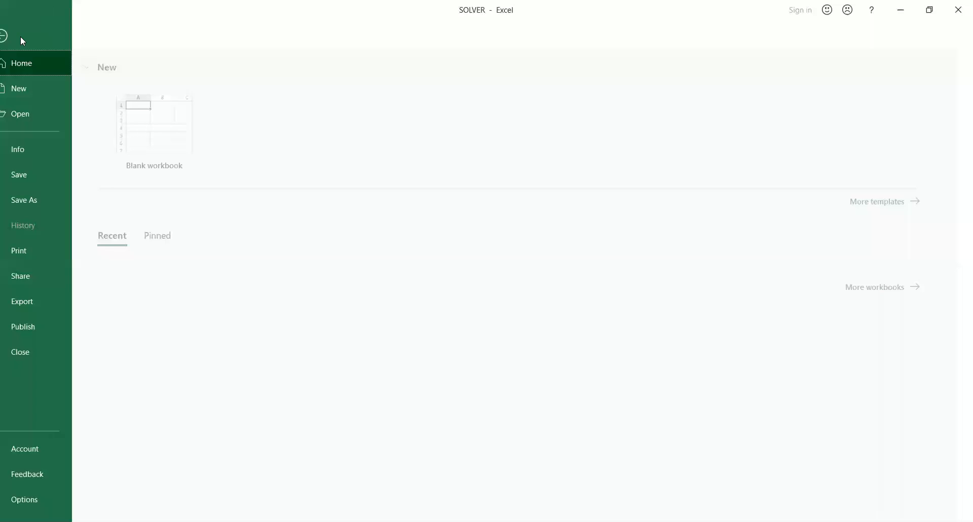
left_click(35, 500)
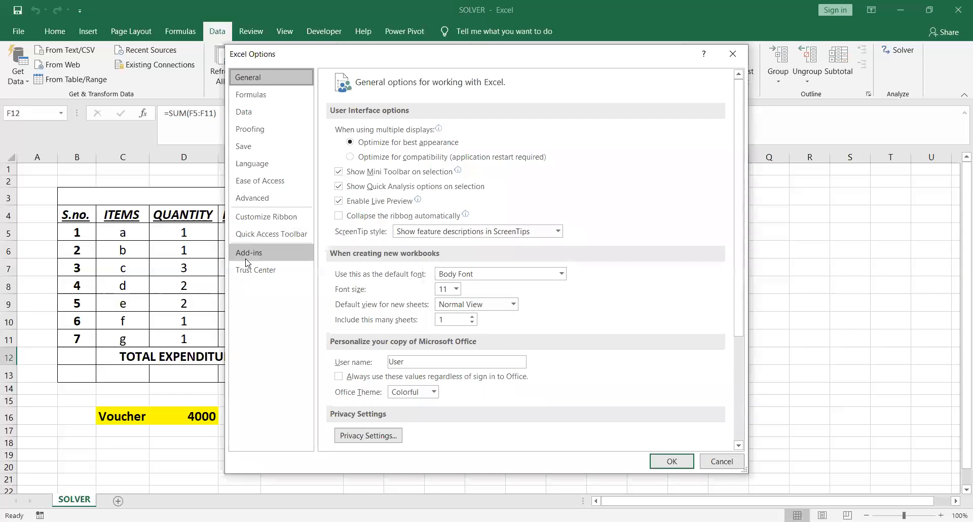
left_click(248, 261)
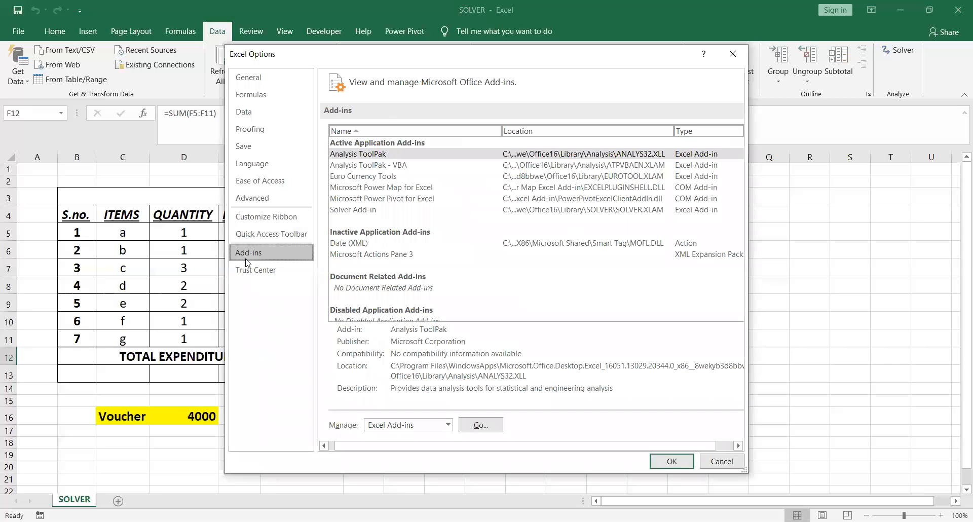
left_click(358, 210)
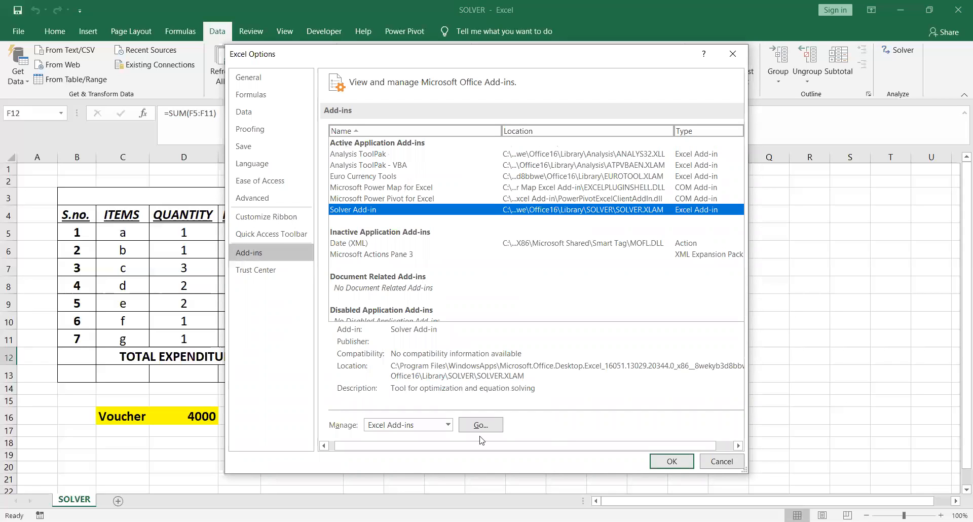
left_click(692, 469)
Open Solver and set the objective to the total expenditure in F12, with quantities D5:D11 as the changing variable cells
left_click(898, 50)
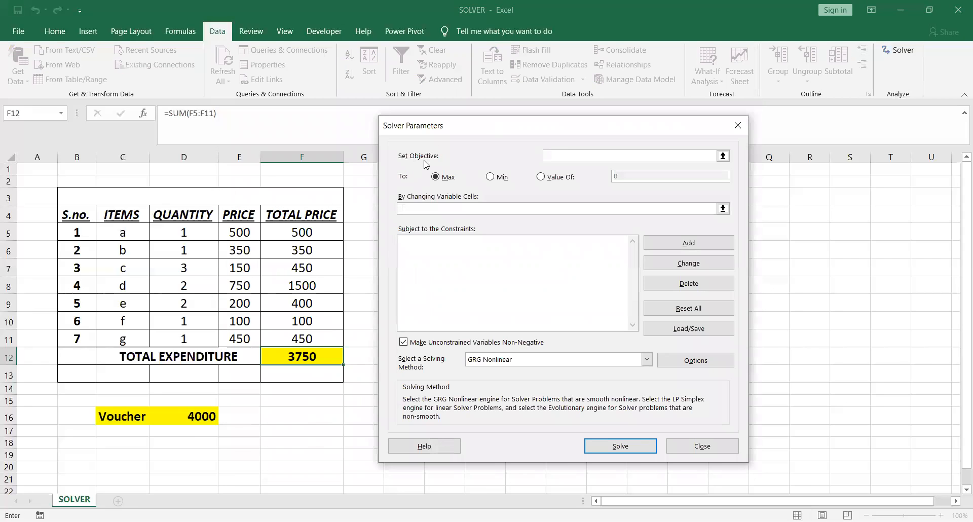
left_click(308, 354)
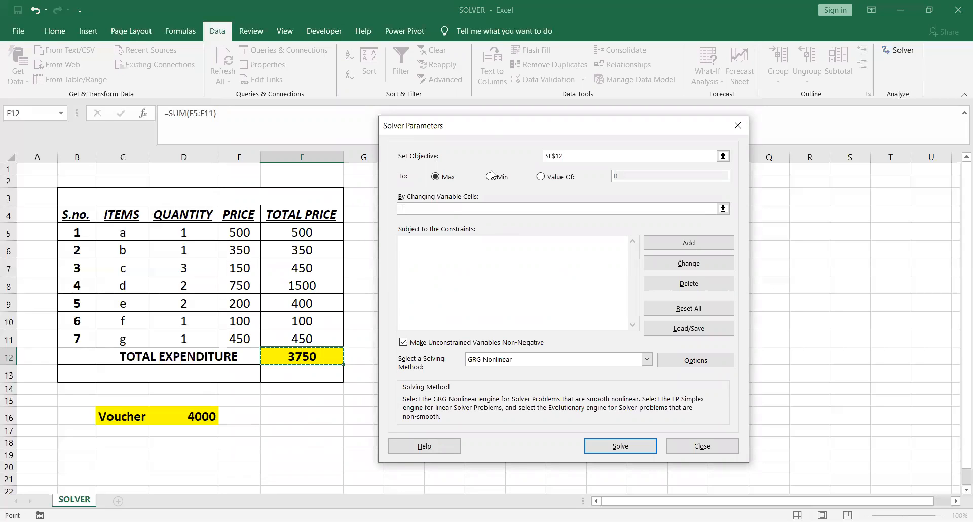
left_click(450, 209)
left_click(182, 232)
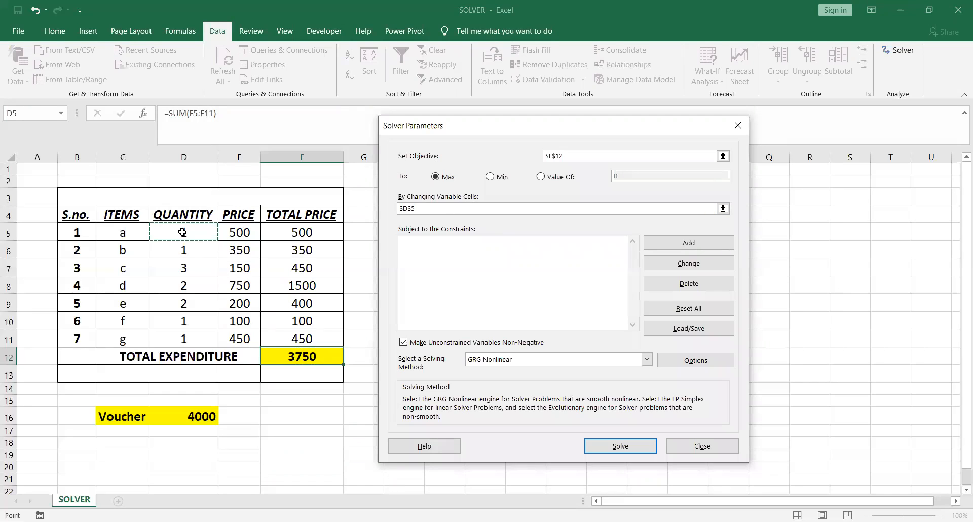
left_click_drag(182, 233, 192, 332)
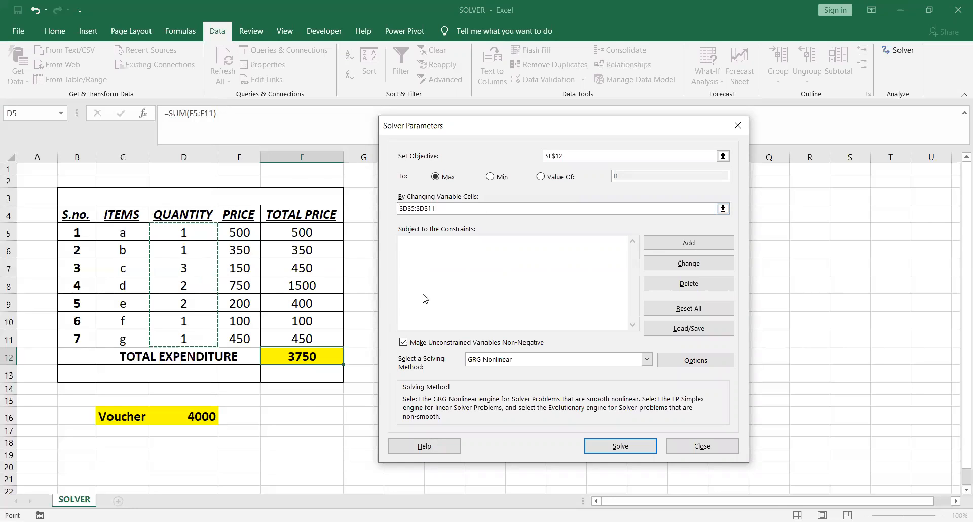
left_click(443, 261)
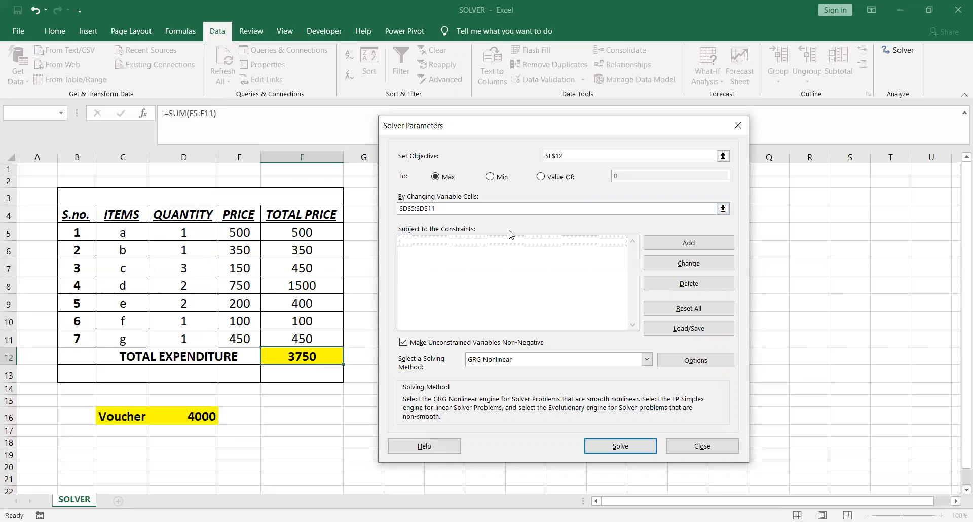
Add a Solver constraint requiring the quantities in D5:D11 to be integers (int)
left_click(680, 249)
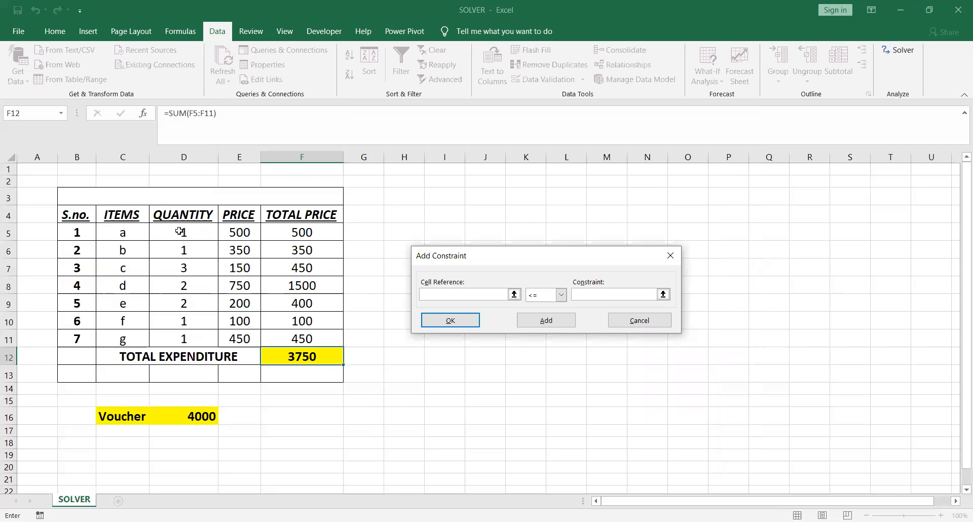
left_click_drag(180, 231, 180, 335)
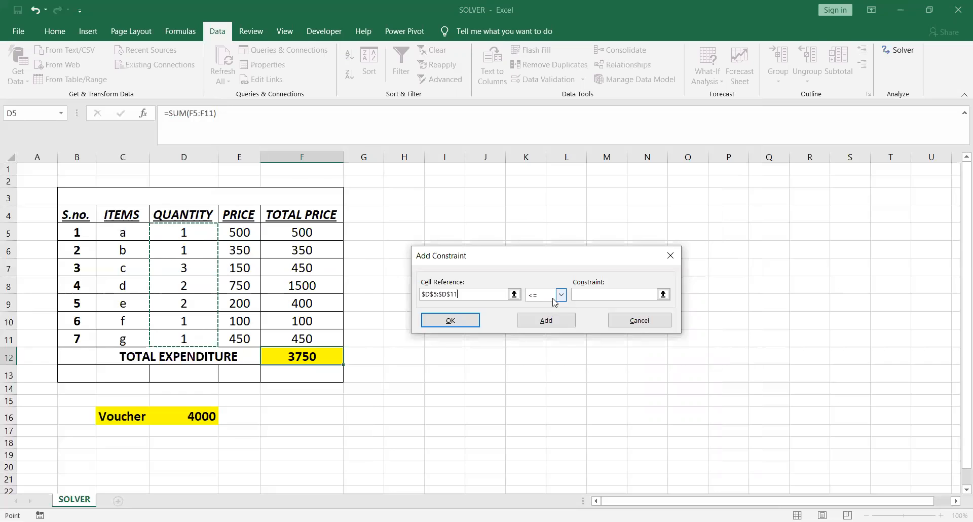
left_click(560, 294)
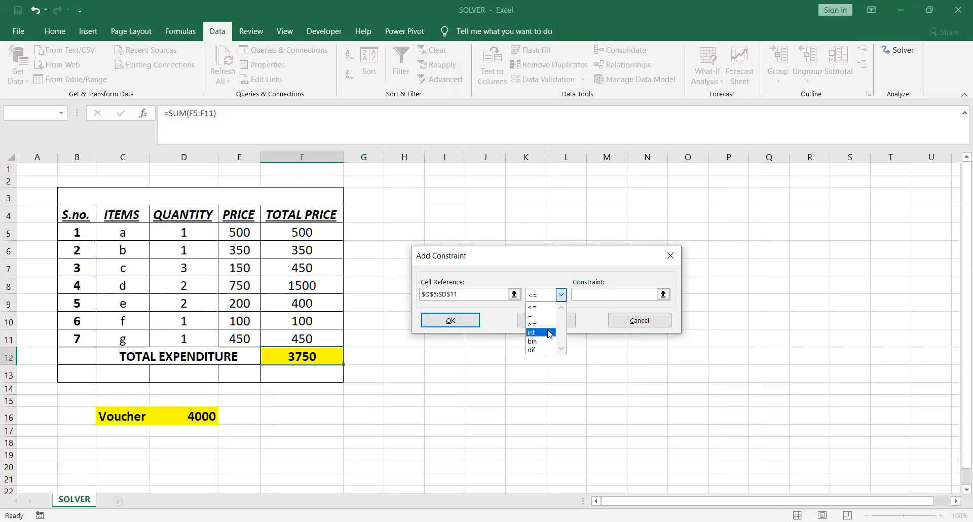
left_click(550, 333)
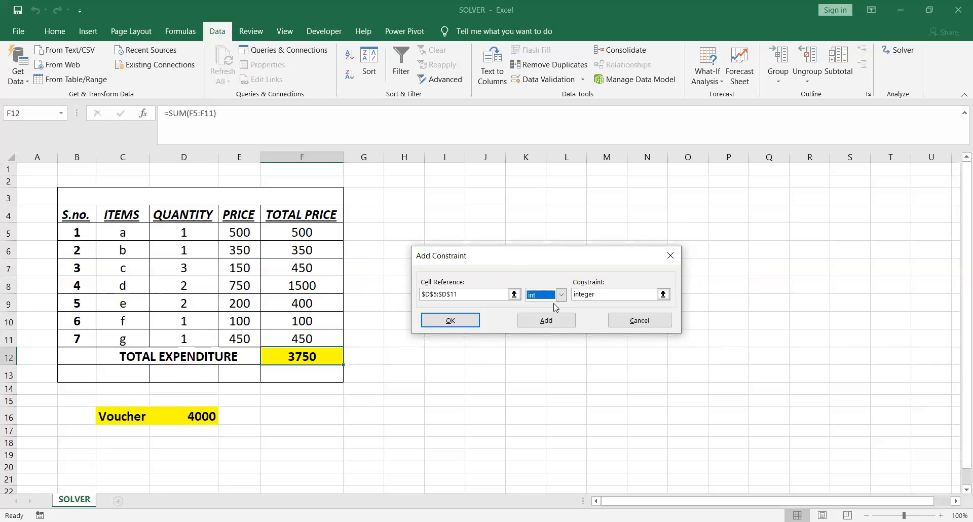
left_click(547, 320)
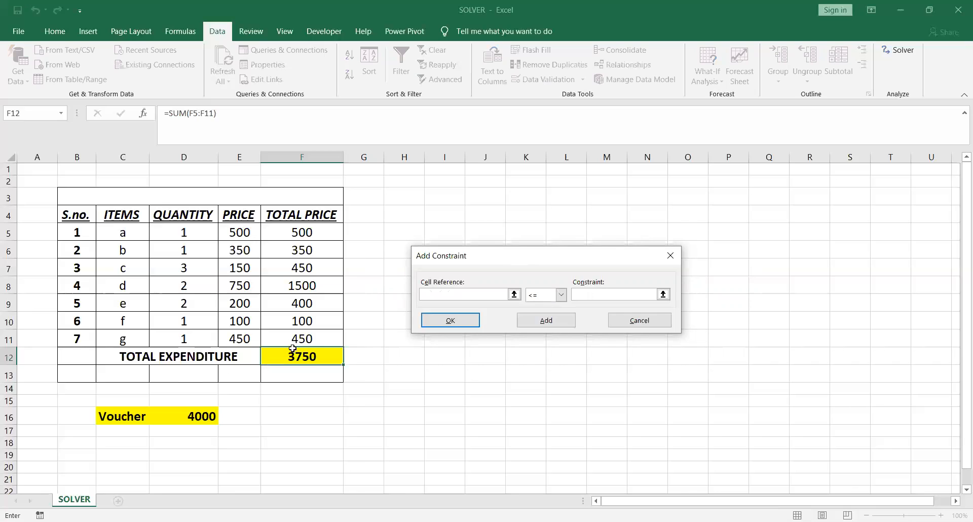
Add a Solver constraint making the total expenditure in F12 equal (=) to the voucher amount in D16
left_click(295, 349)
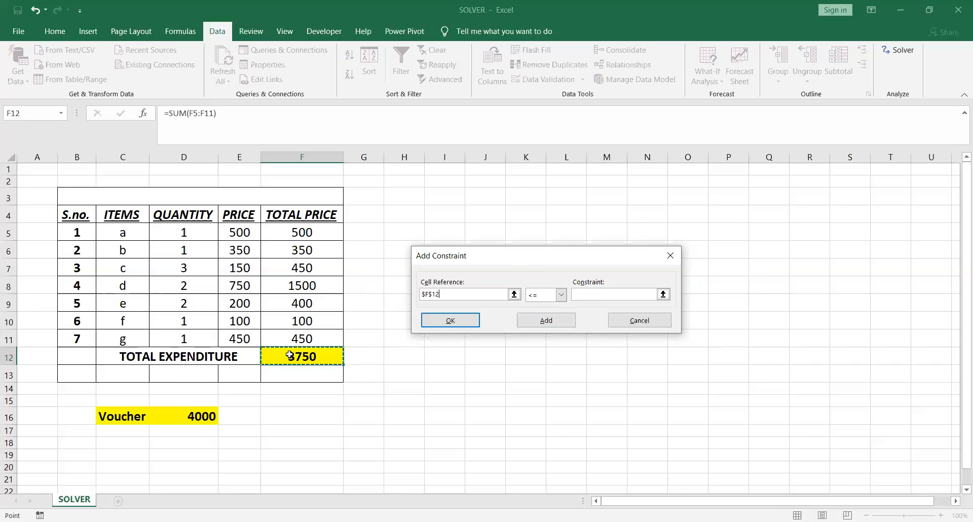
left_click(561, 294)
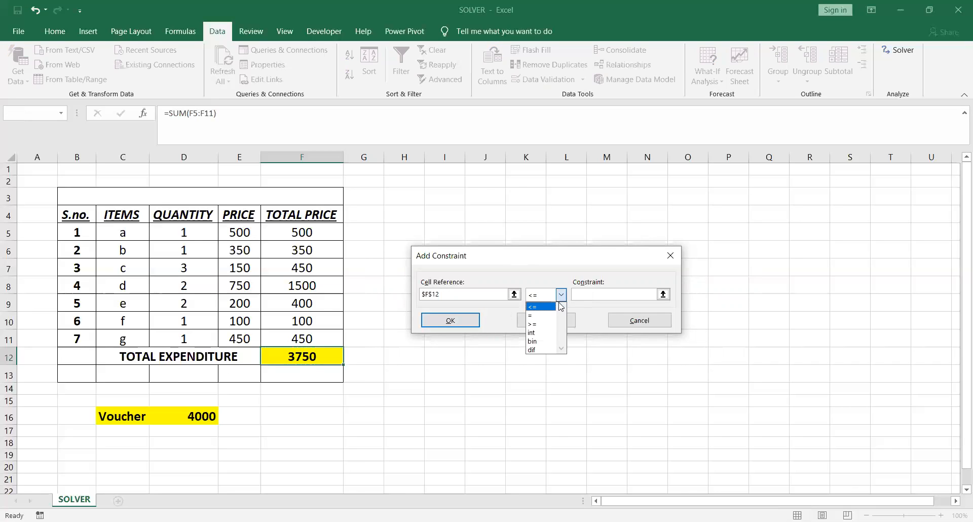
left_click(554, 316)
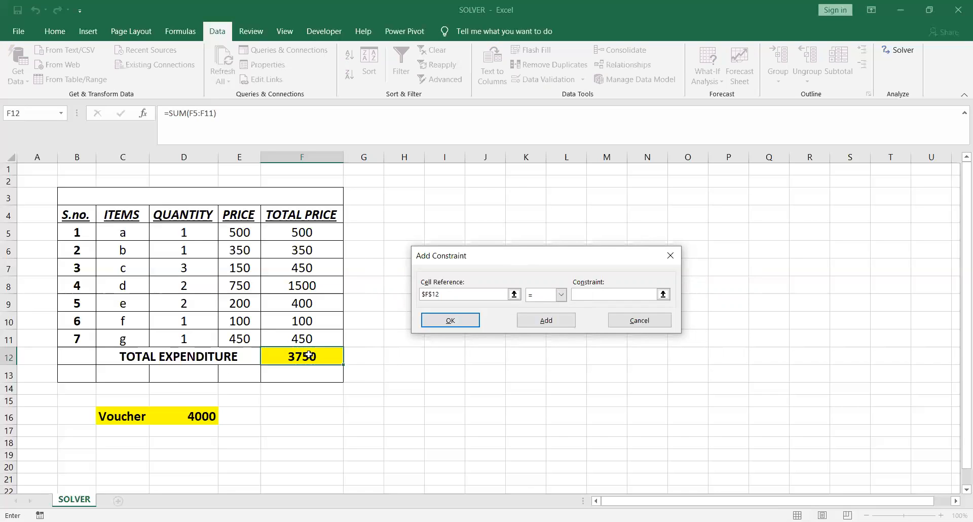
left_click(208, 418)
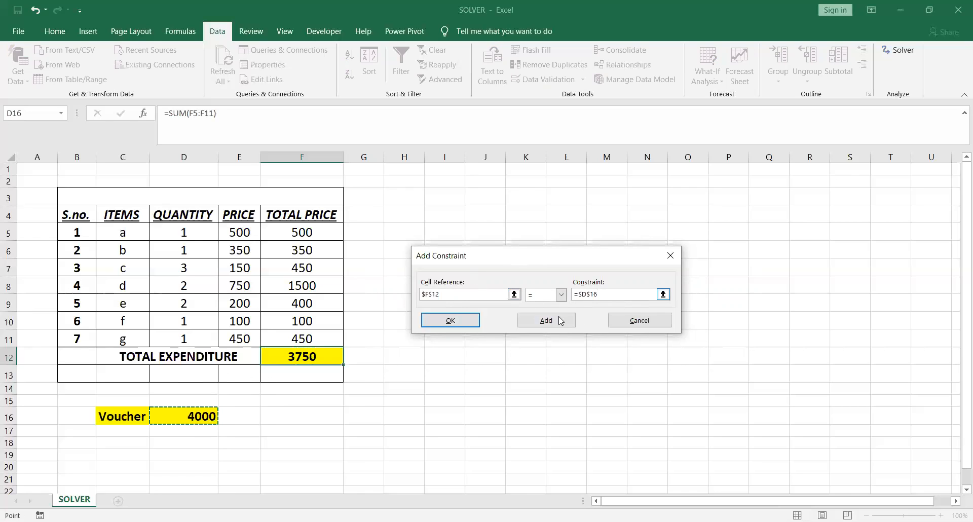
left_click(556, 320)
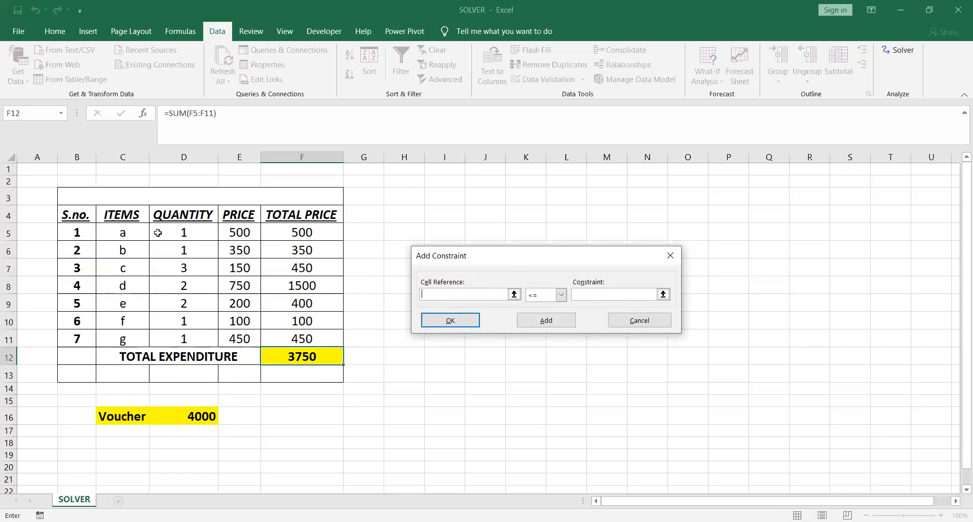
Add a final Solver constraint keeping the quantities in D5:D11 greater than or equal to (>=) 0
left_click(181, 229)
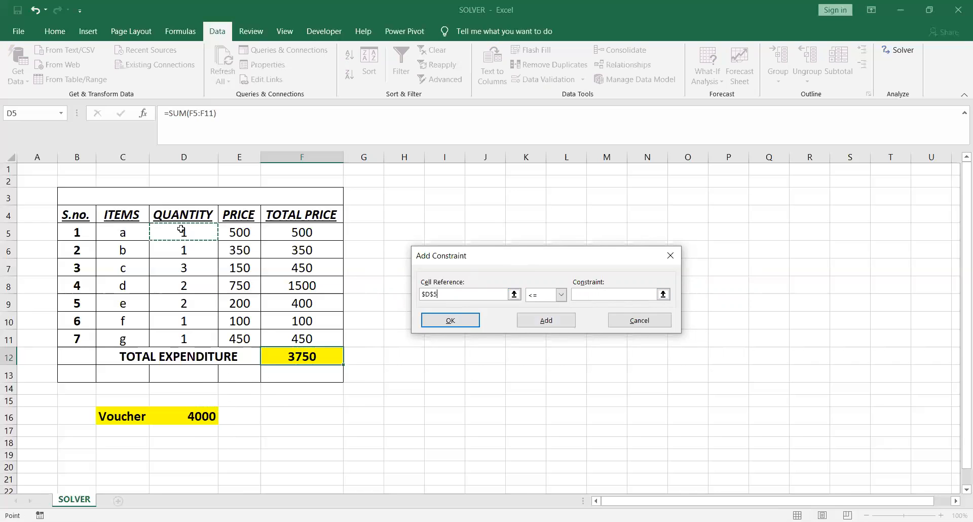
left_click_drag(181, 229, 184, 339)
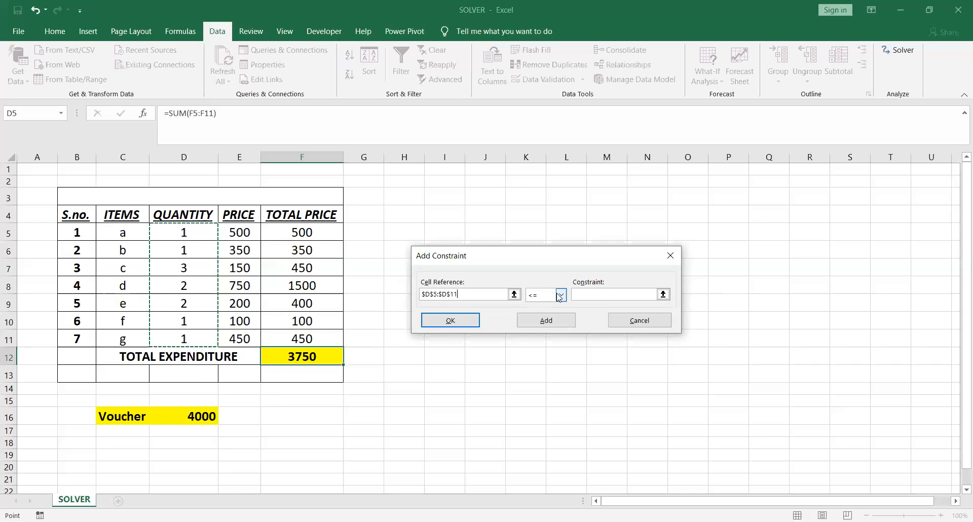
left_click(560, 295)
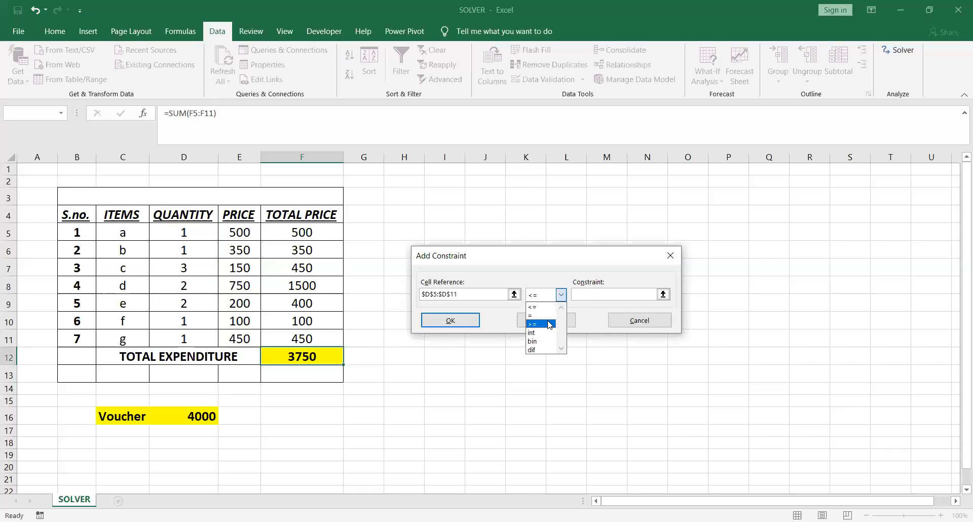
left_click(549, 324)
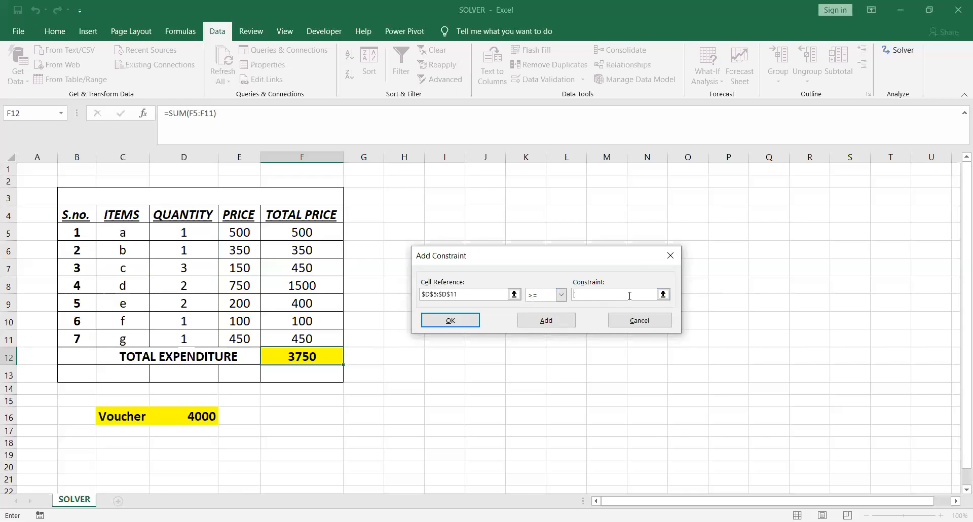
type("0")
left_click(465, 329)
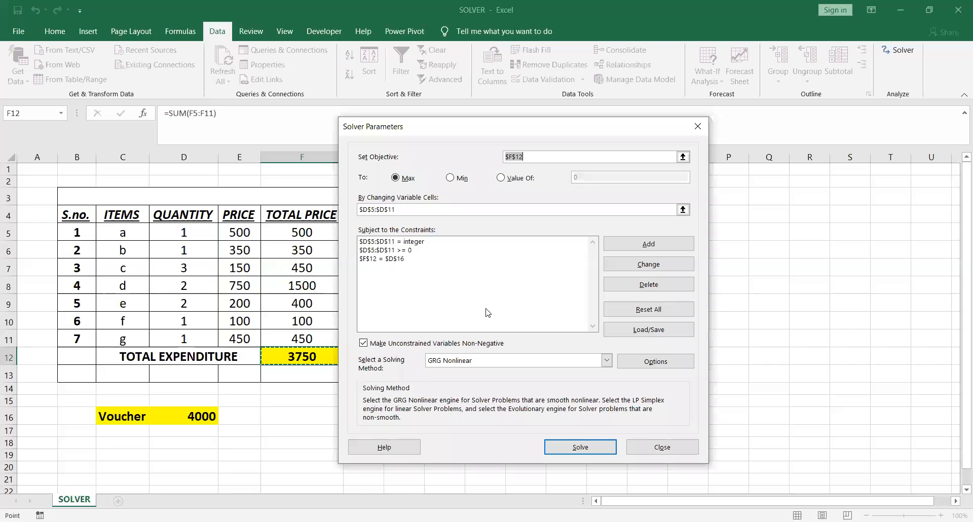
Solve the model with the GRG Nonlinear method and keep the Solver solution in the sheet
left_click(571, 448)
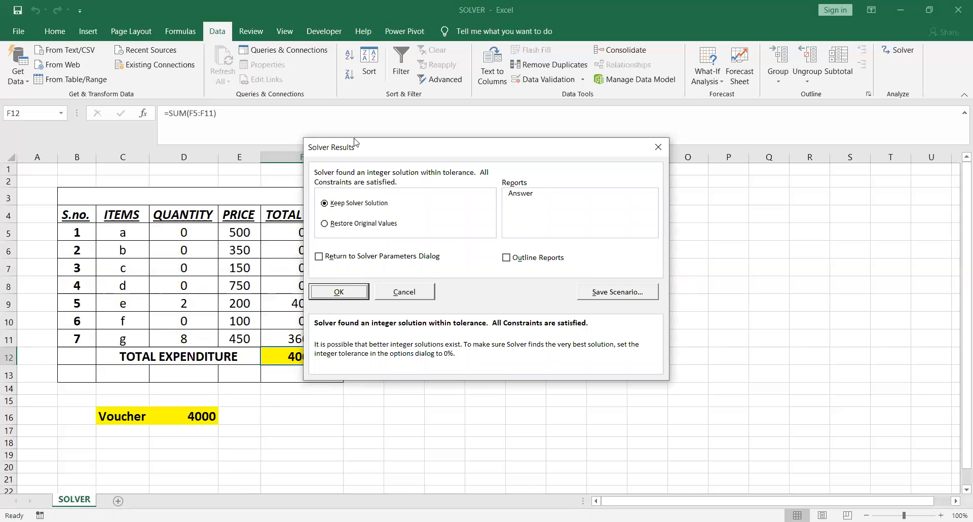
left_click(339, 293)
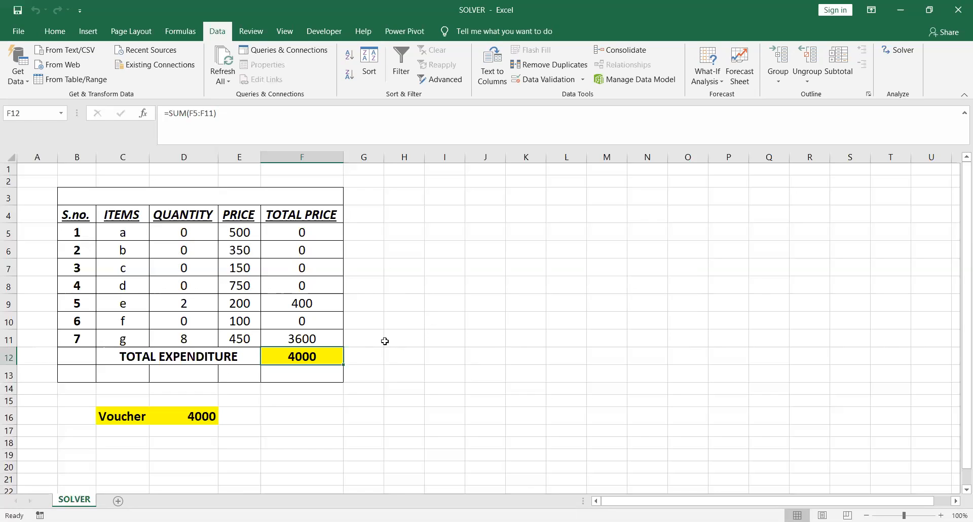
left_click(361, 238)
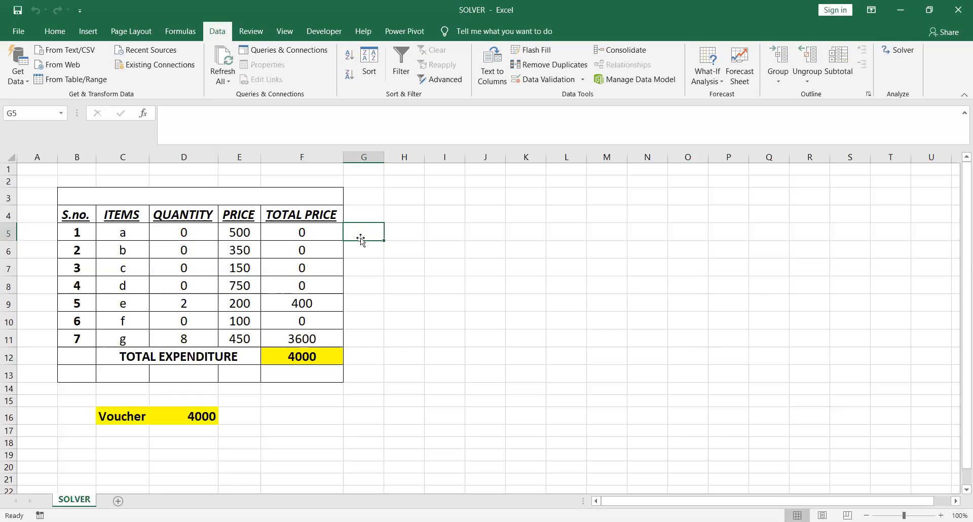